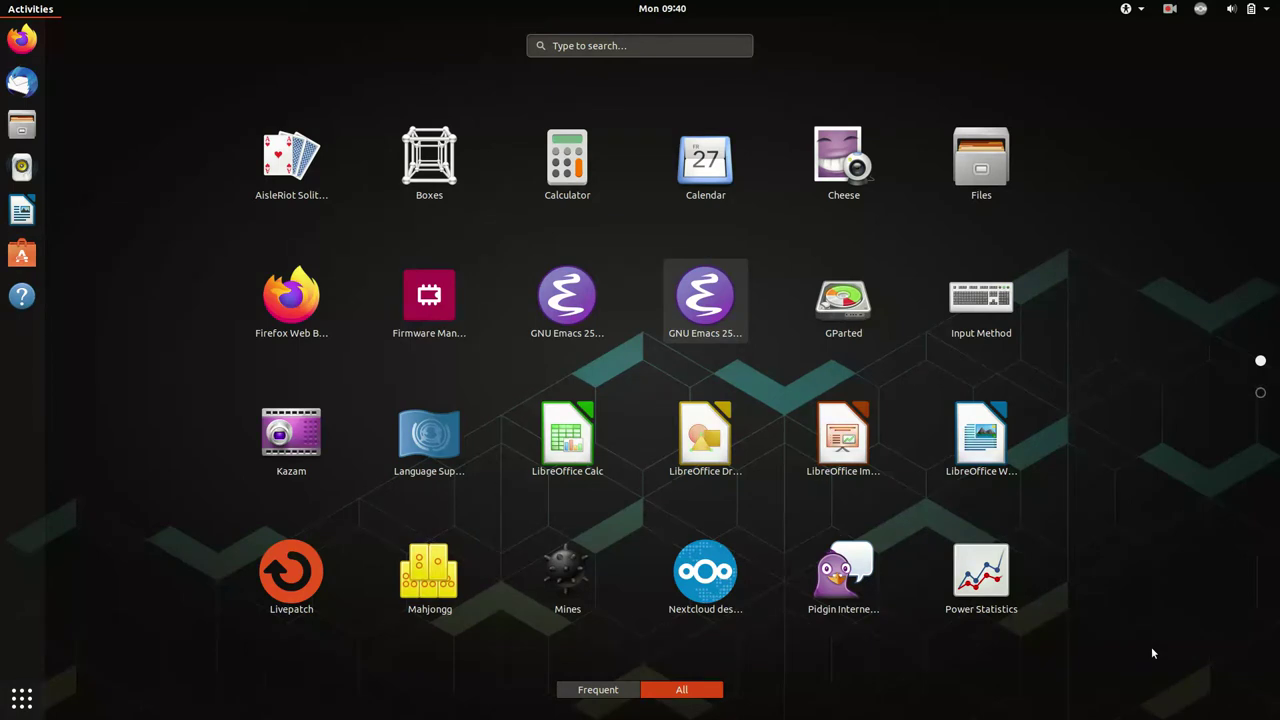
Leave the applications overview and return to the desktop.
key(Left)
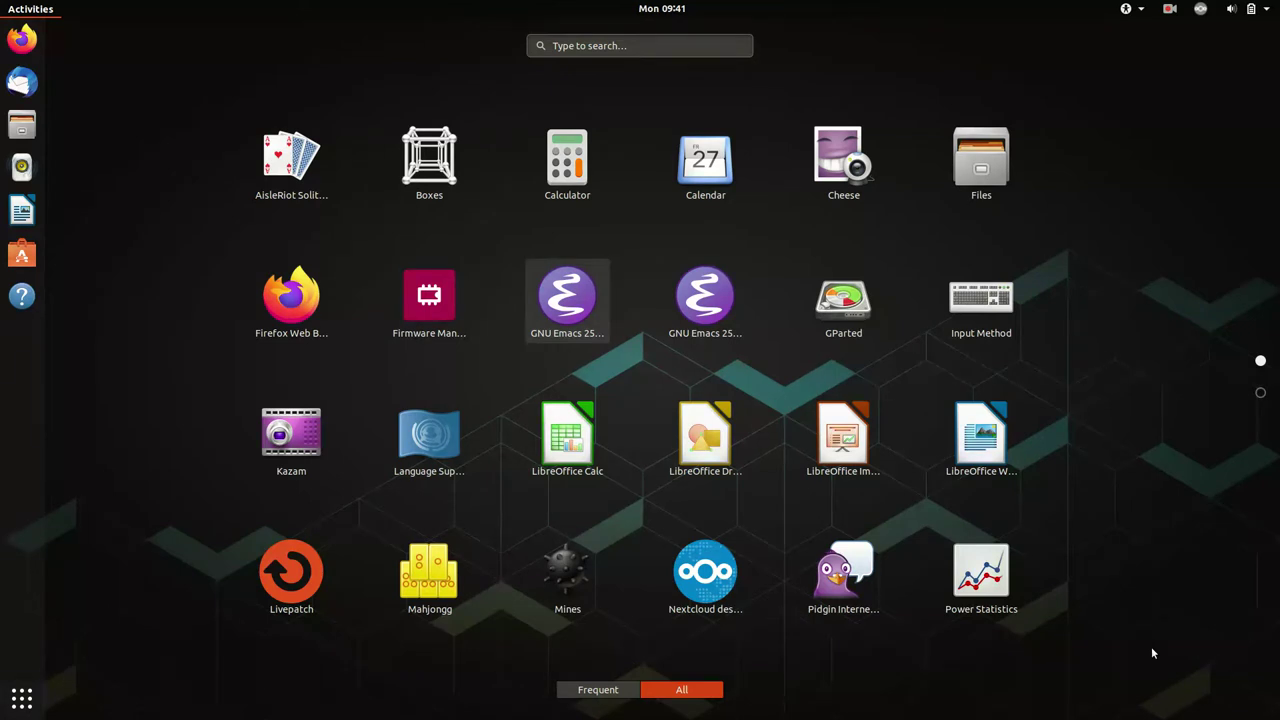
key(Right)
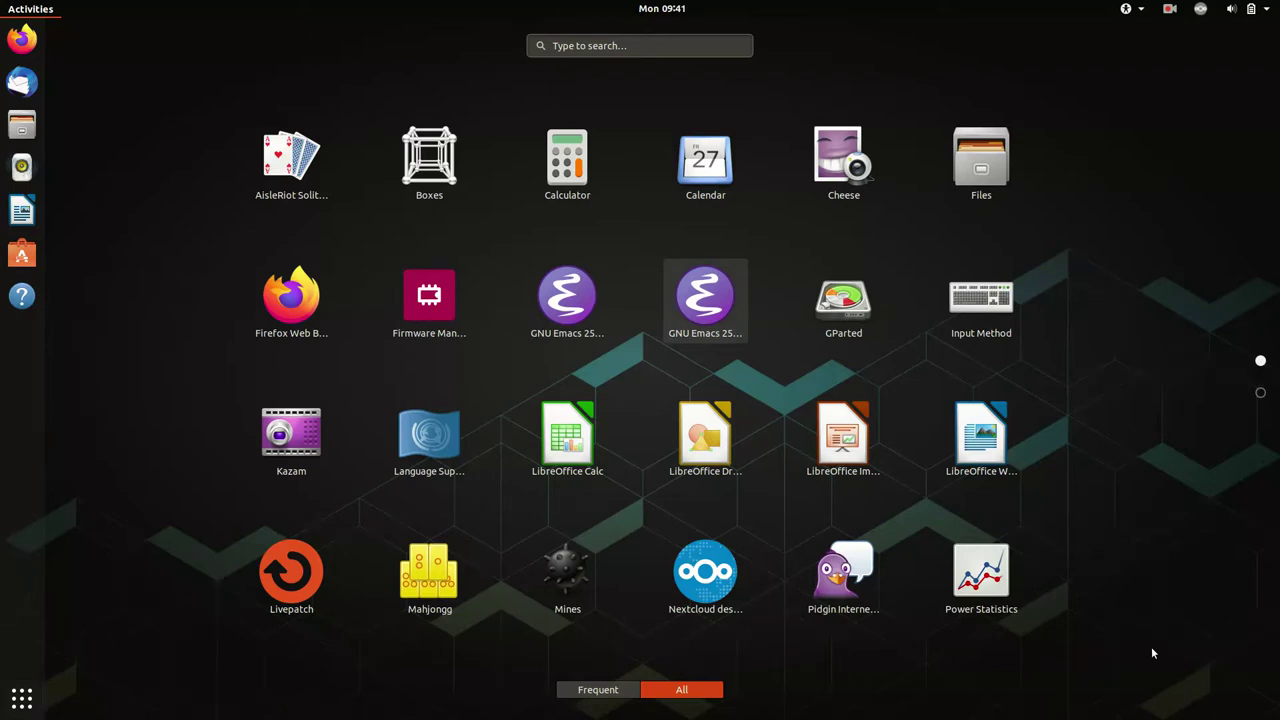
key(Right)
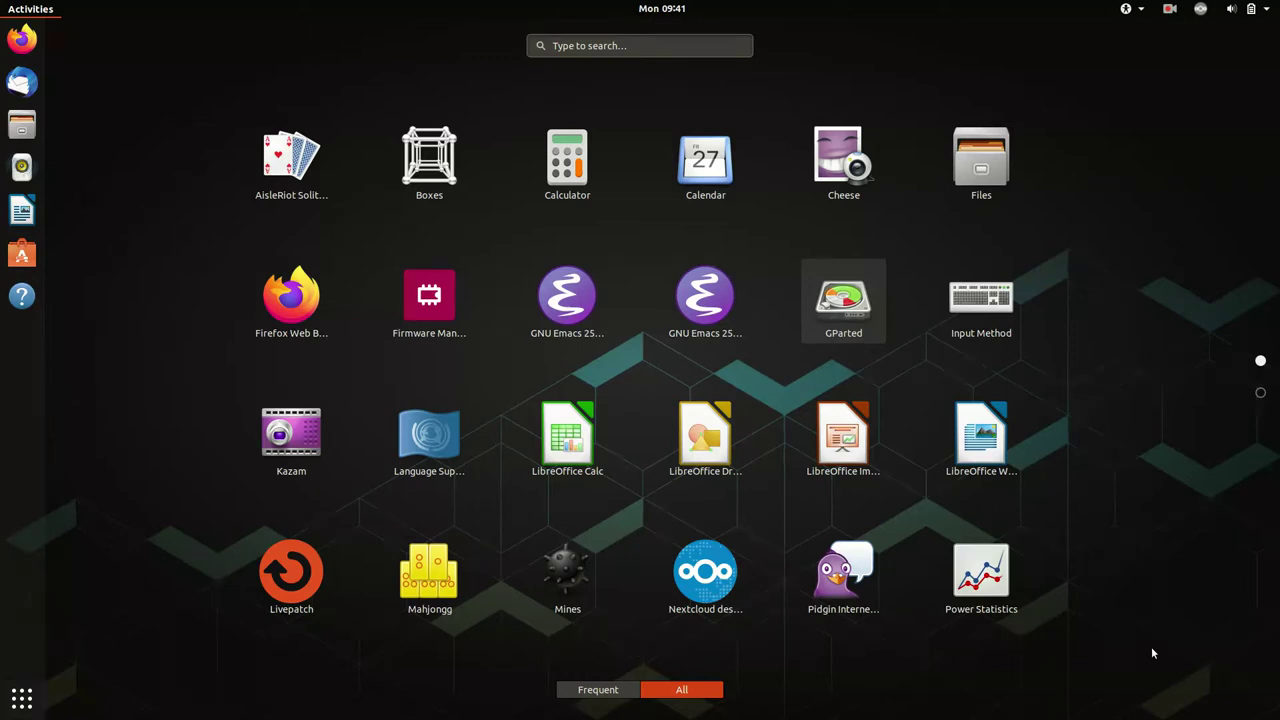
key(Escape)
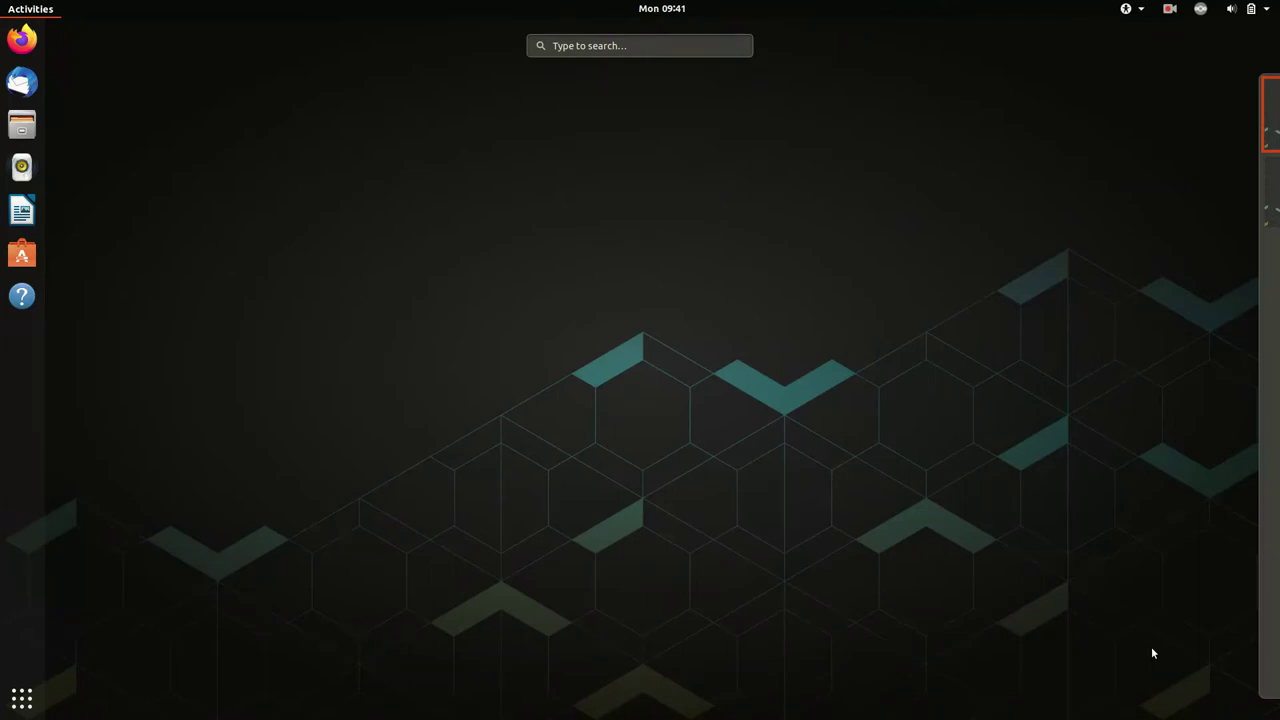
key(Escape)
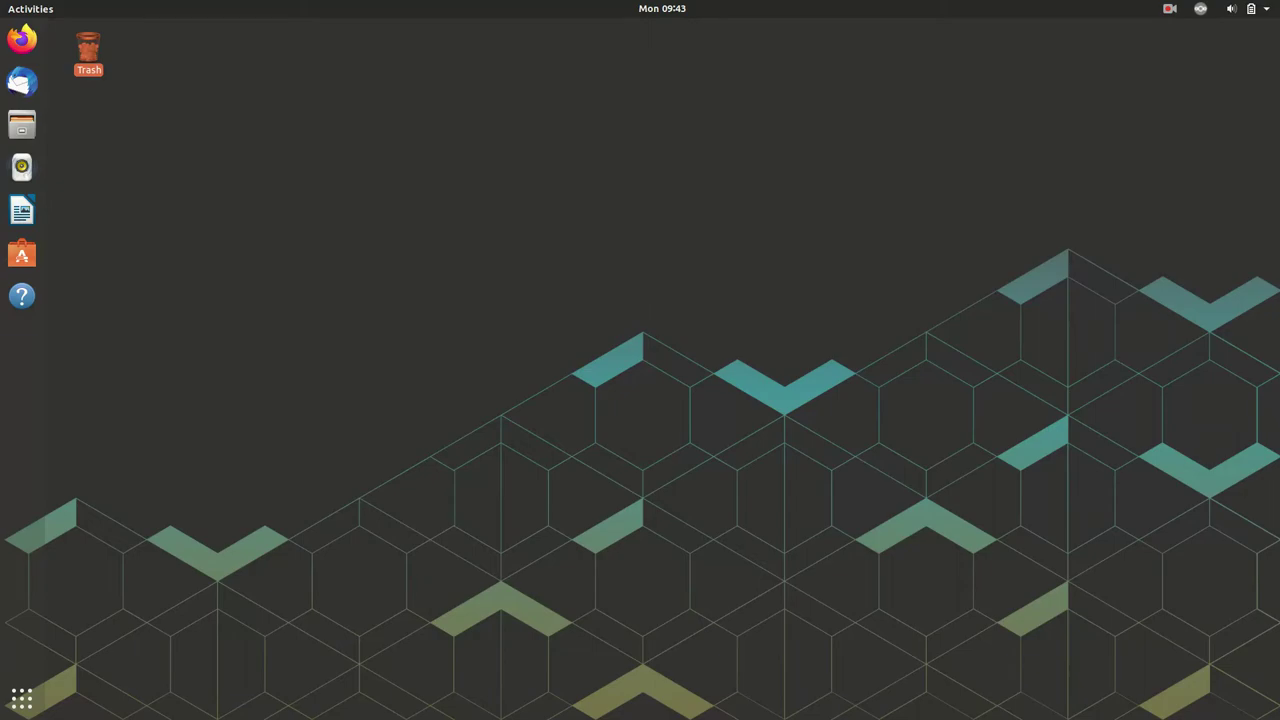
Start the Orca screen reader by running the command "orca", and briefly open and dismiss its preferences.
key(alt+F2)
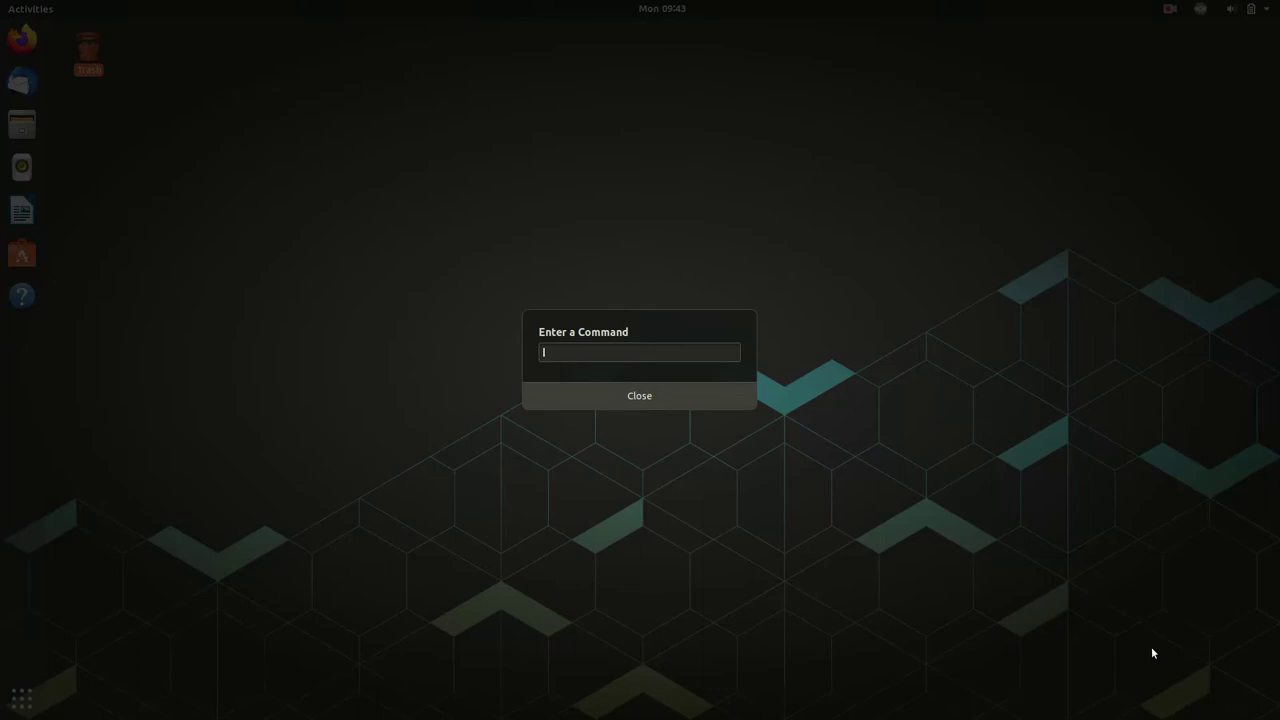
text(orca)
key(Return)
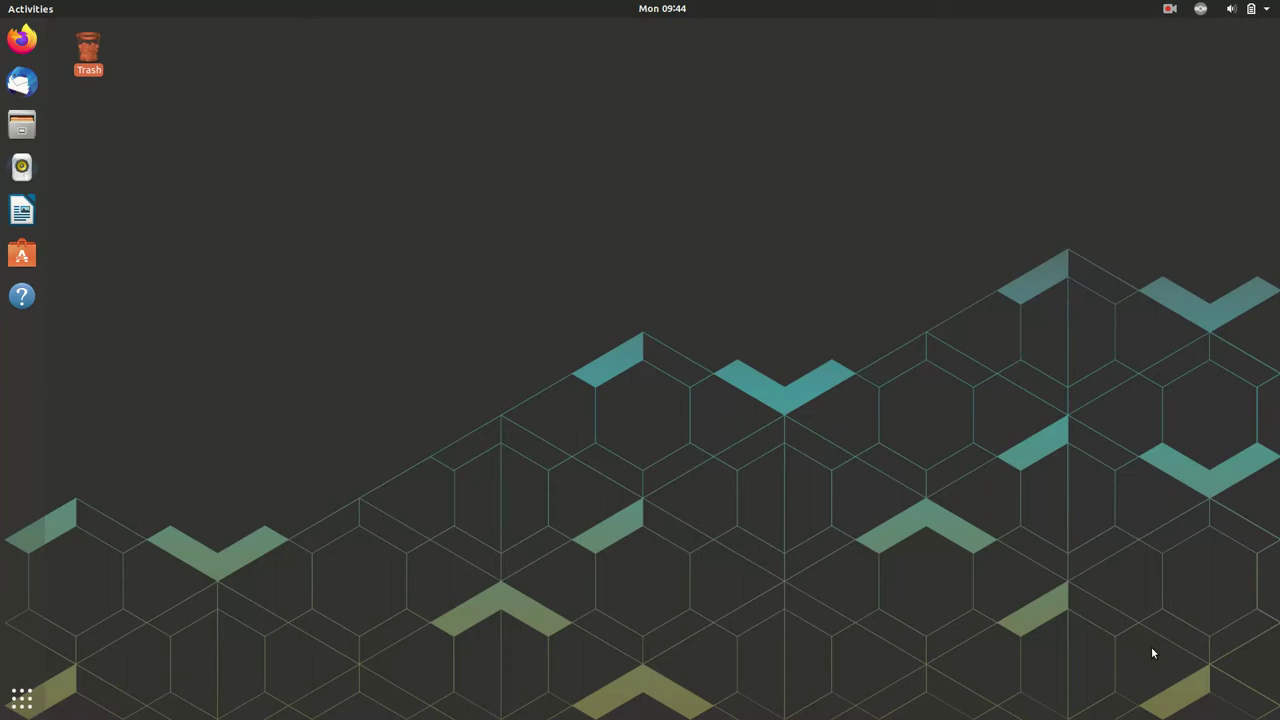
key(Insert+space)
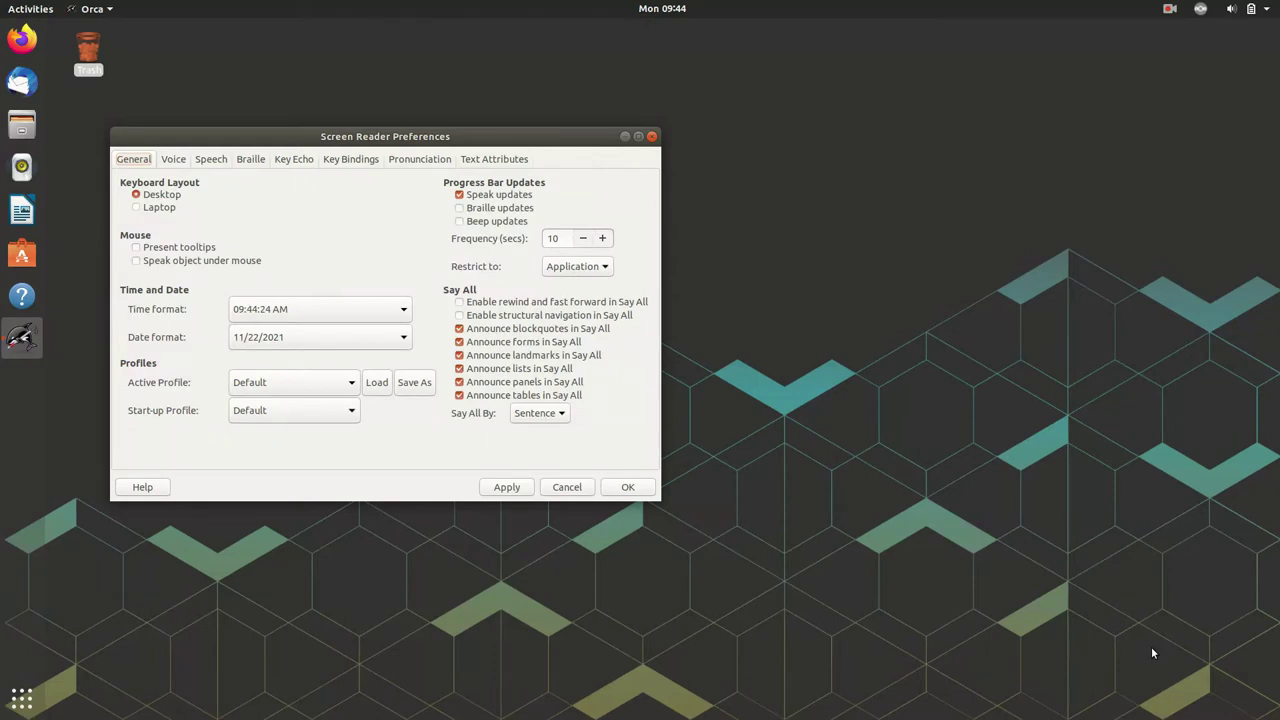
key(Escape)
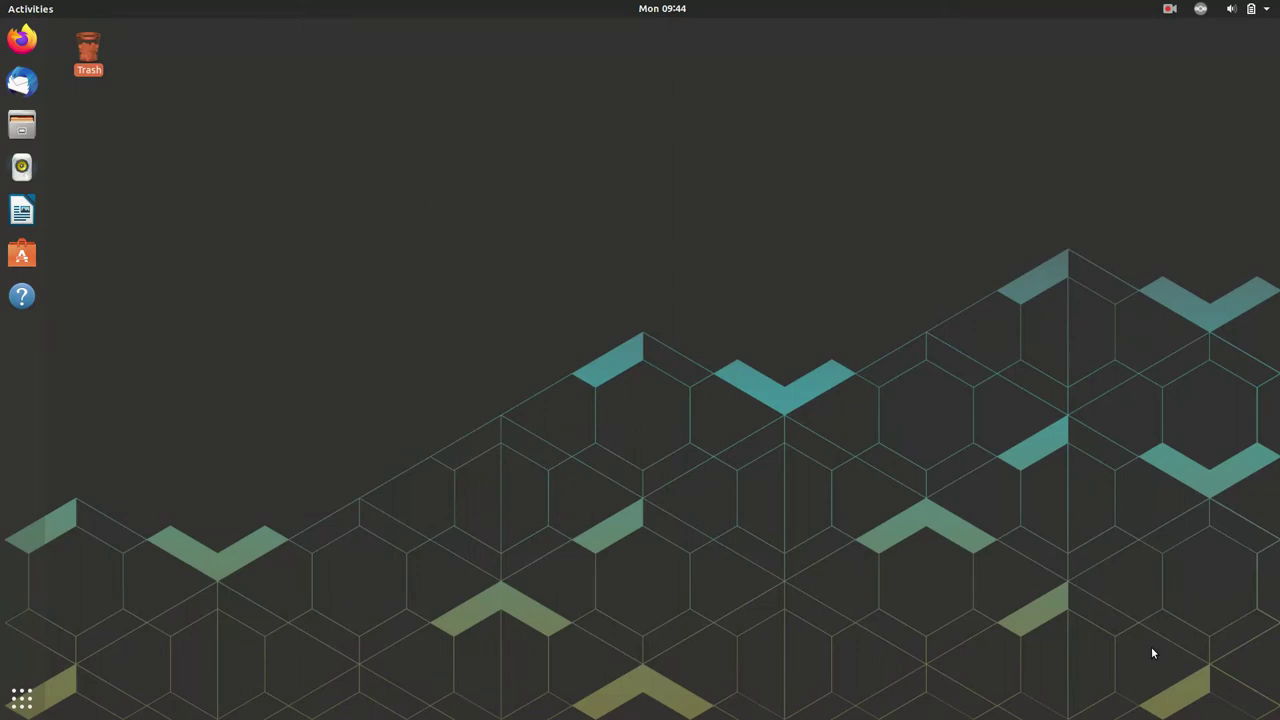
Open the screen reader preferences by running the command "orca -s".
key(alt+F2)
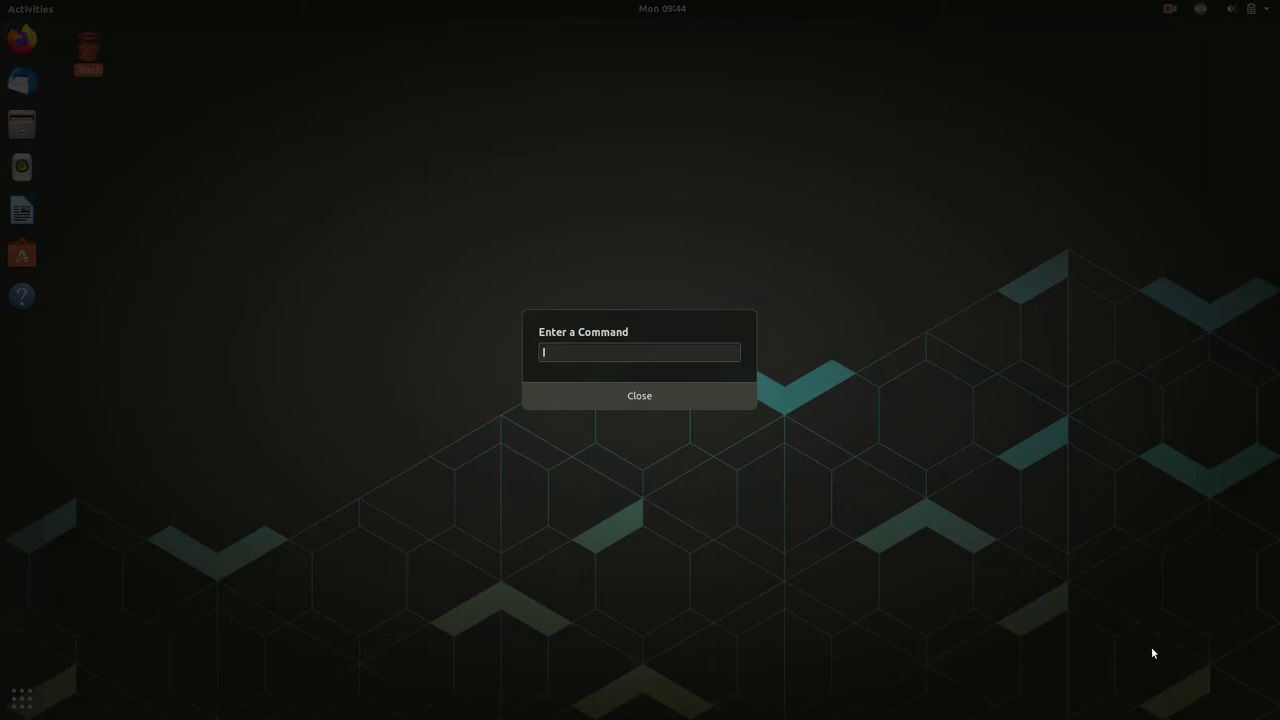
text(orca -s)
key(Return)
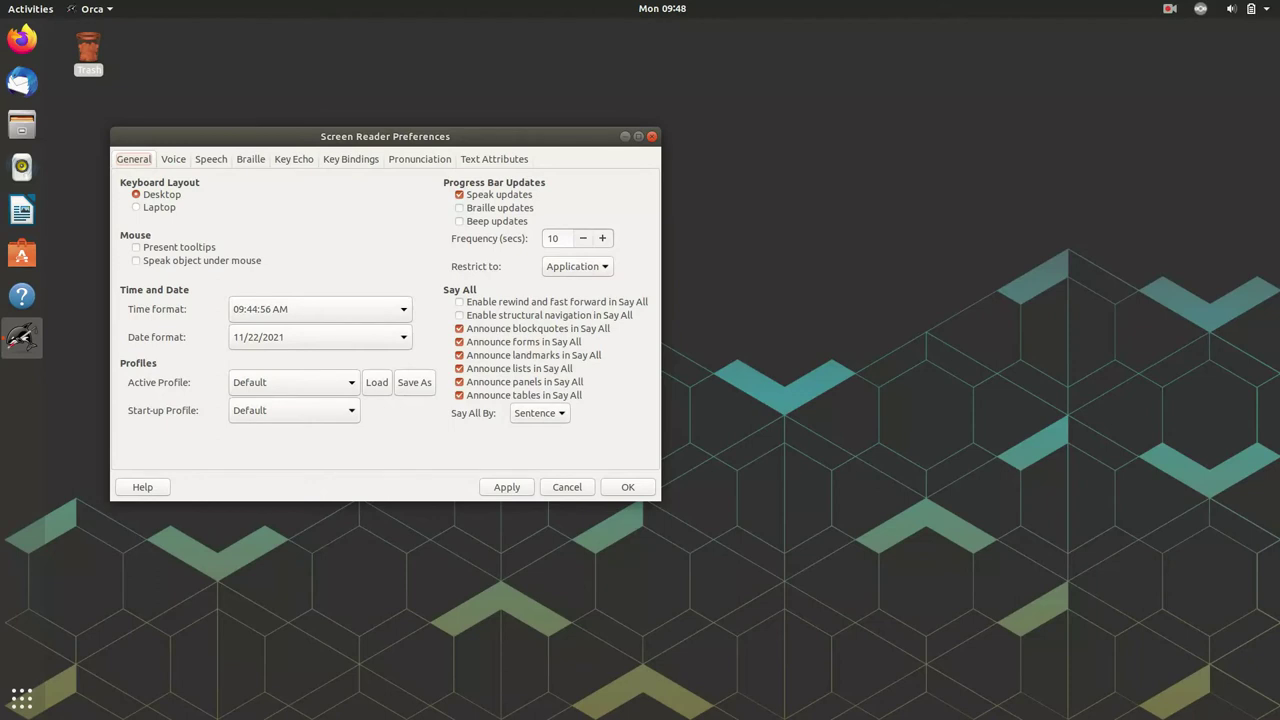
Set the screen reader's keyboard layout to Laptop.
key(Tab)
key(Down)
key(Tab)
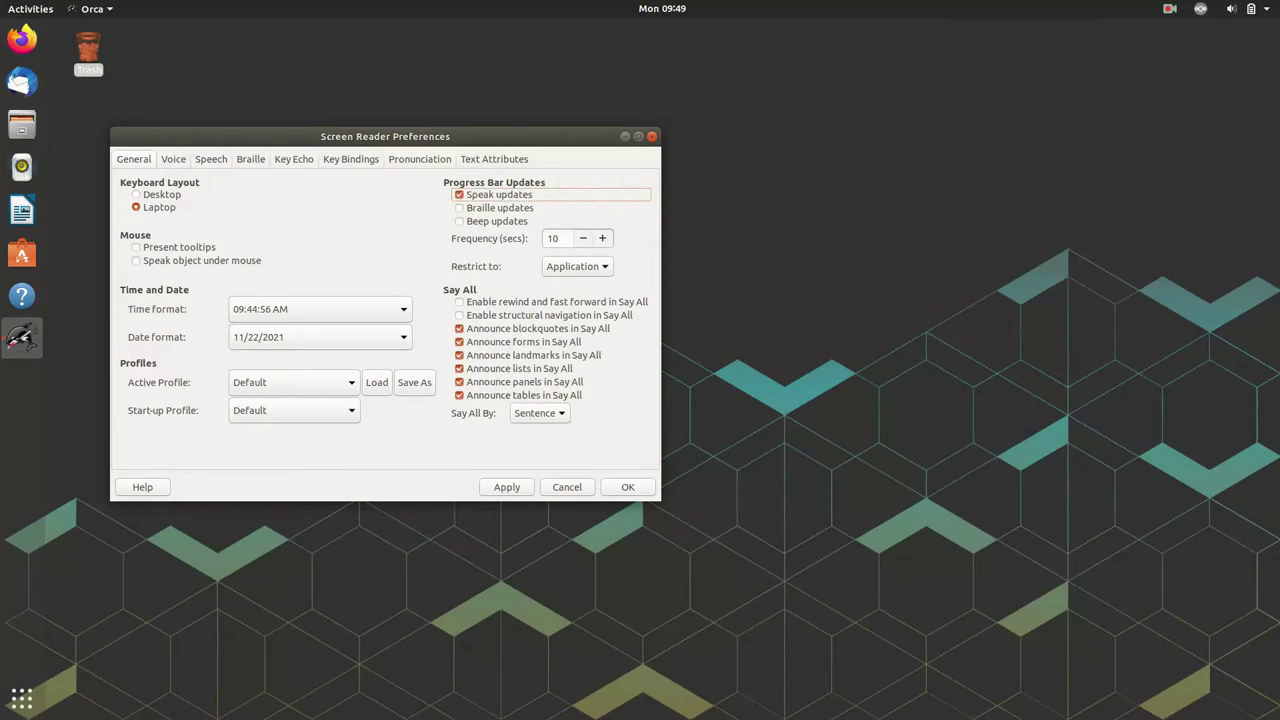
Enable beep updates for progress bars and set the update frequency to 0 seconds.
key(Down)
key(Down)
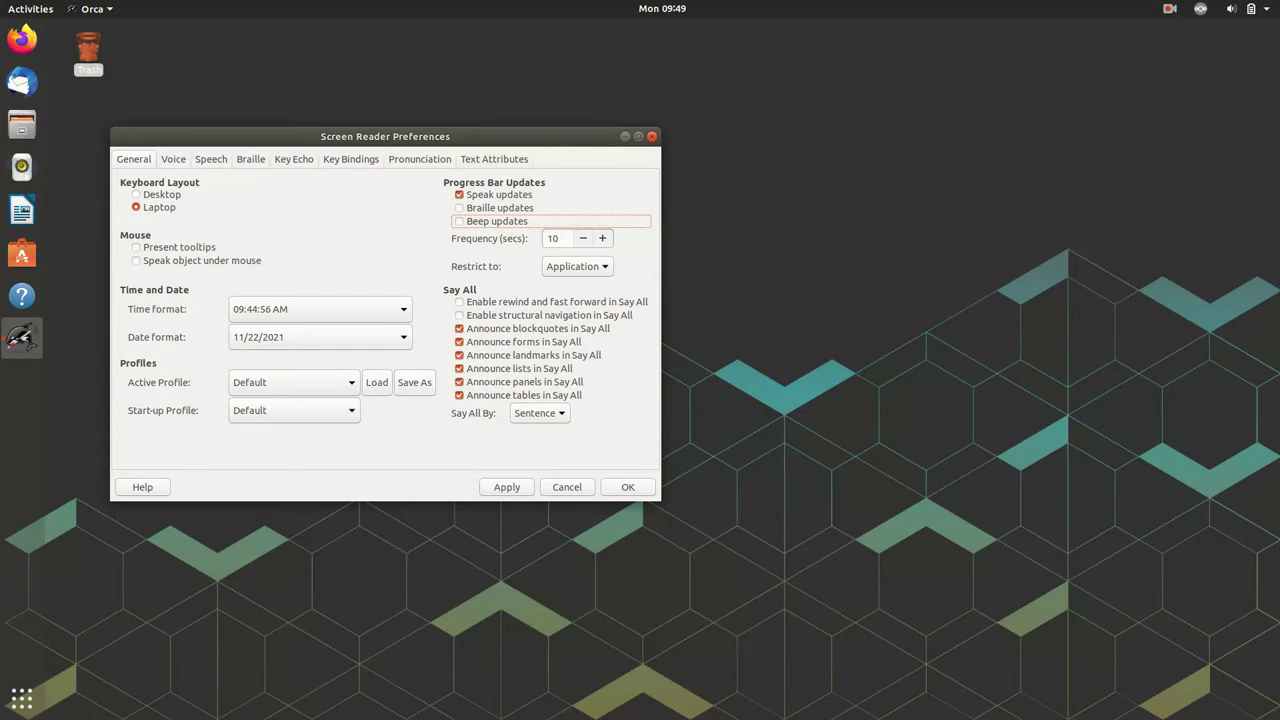
key(space)
key(space)
key(space)
key(Tab)
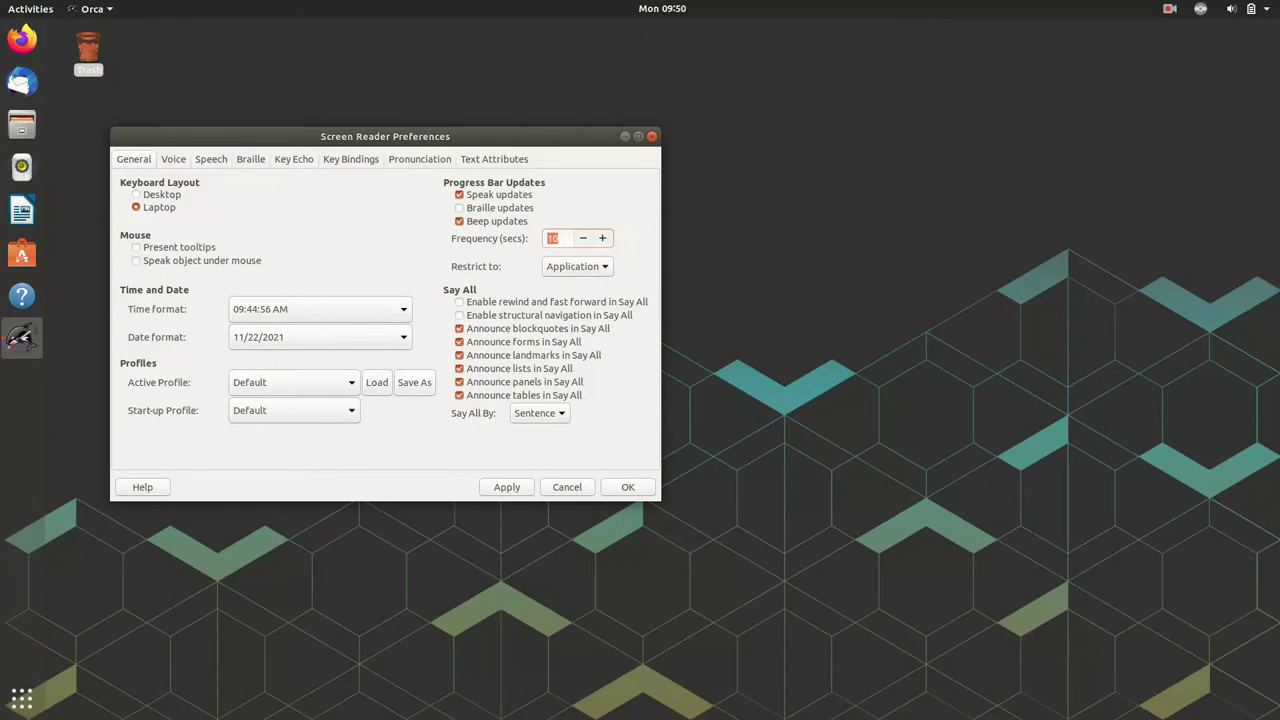
key(BackSpace)
text(0)
Examine the progress bar restriction and the Say All options, from rewind and fast forward through the table announcements.
key(Tab)
key(Tab)
key(Tab)
key(Tab)
key(Tab)
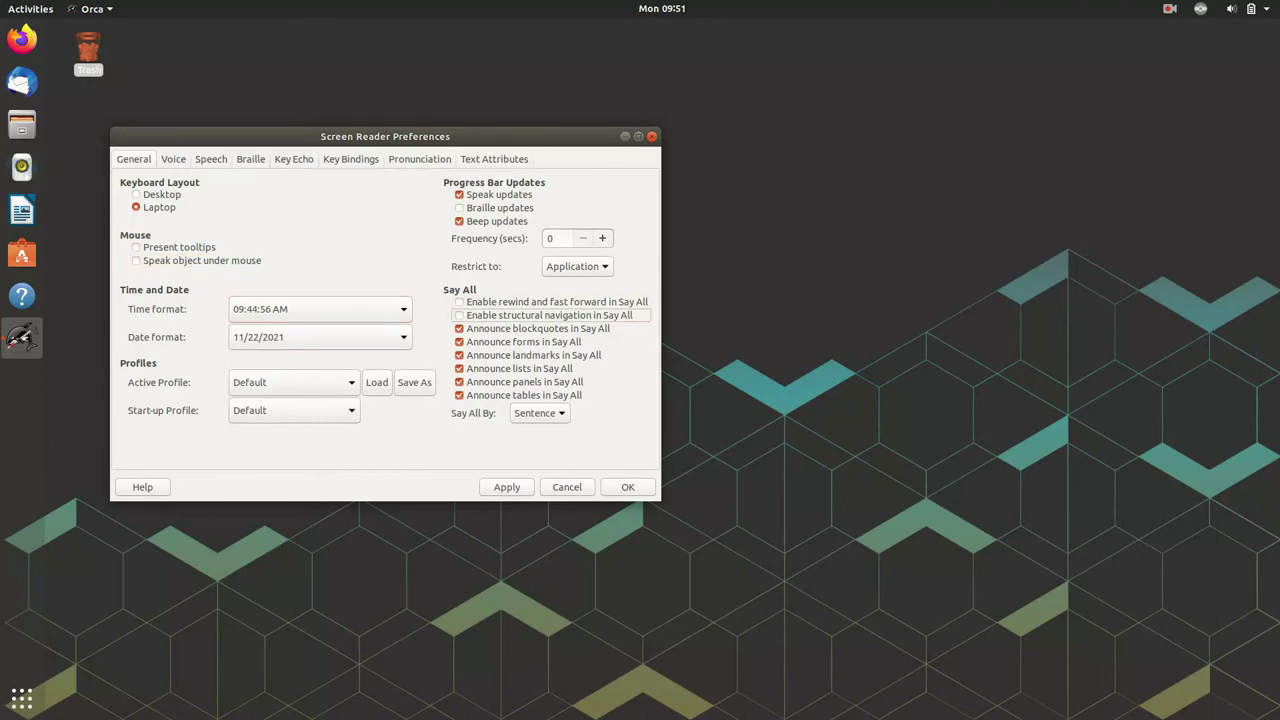
key(Tab)
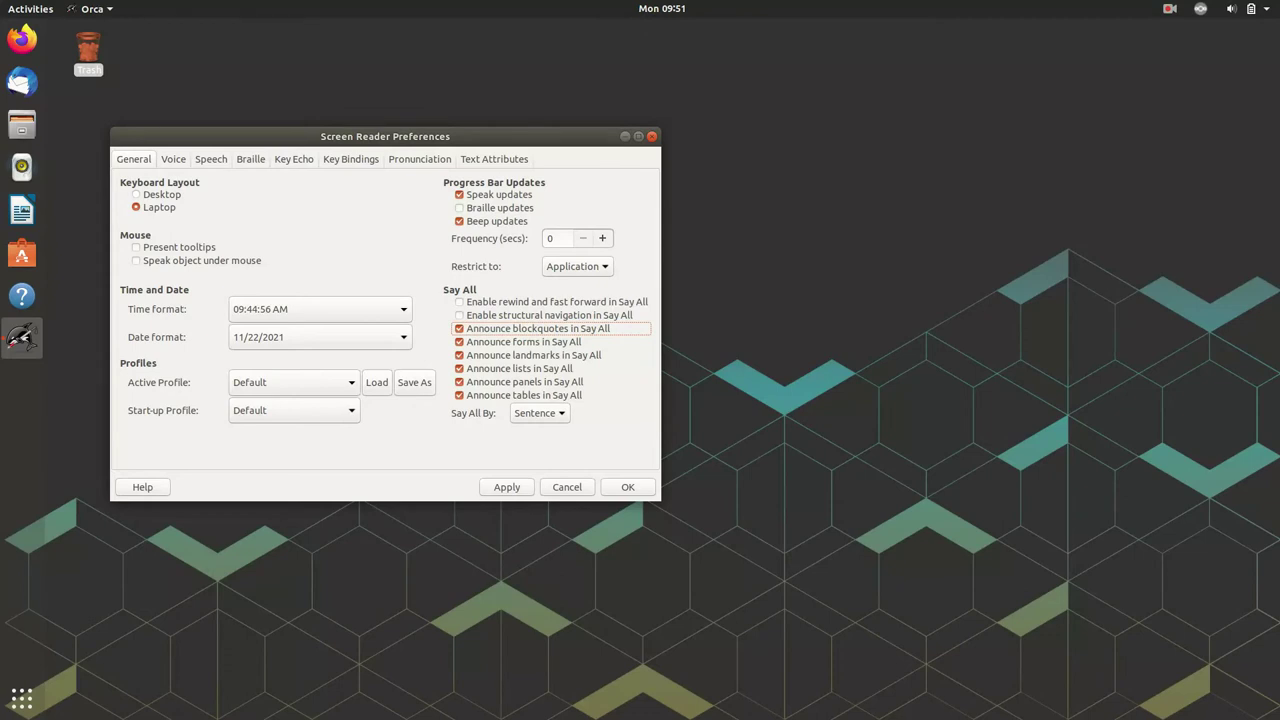
key(Tab)
key(Tab)
key(Tab)
key(Tab)
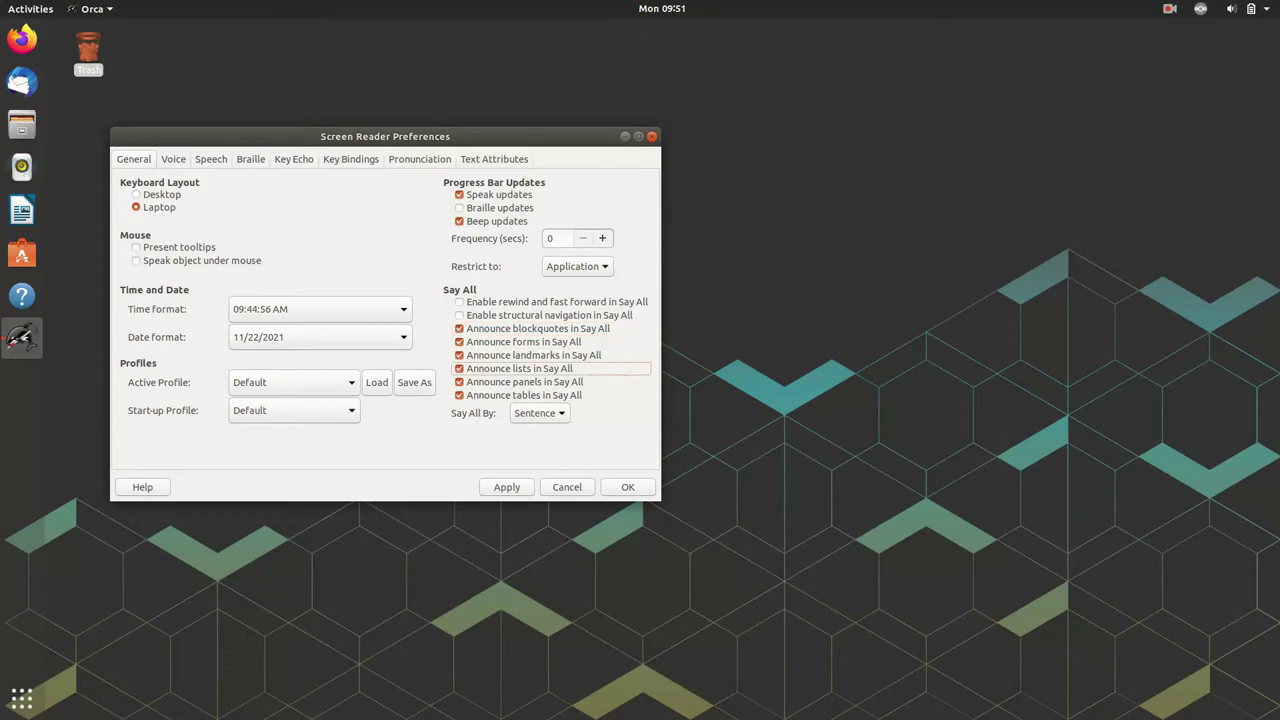
key(Tab)
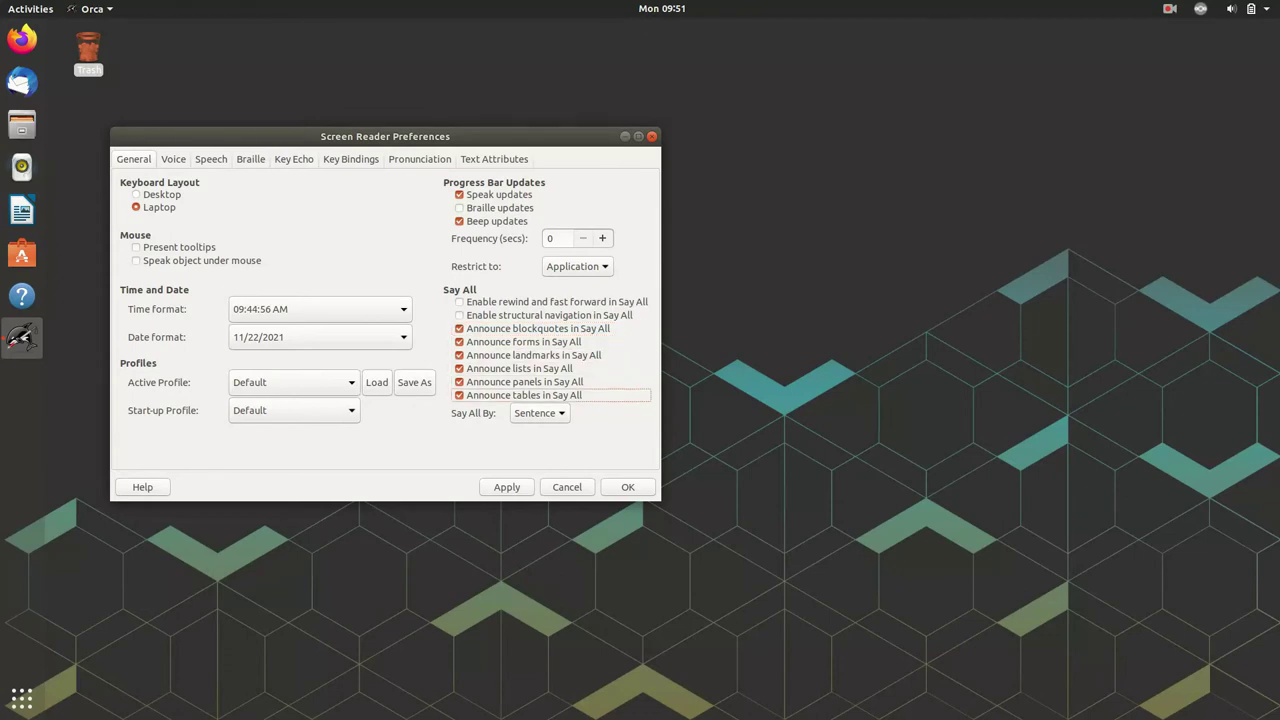
Apply the changed general preferences and close the preferences dialog.
key(Tab)
key(Tab)
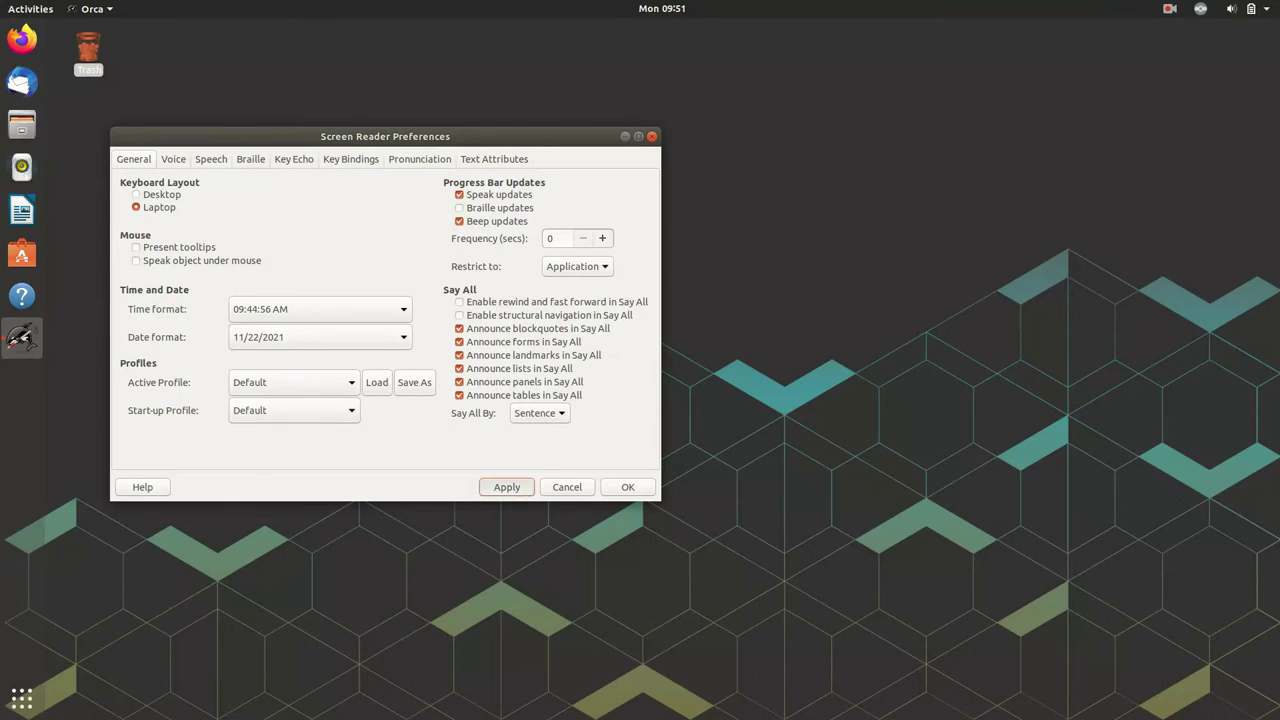
key(Escape)
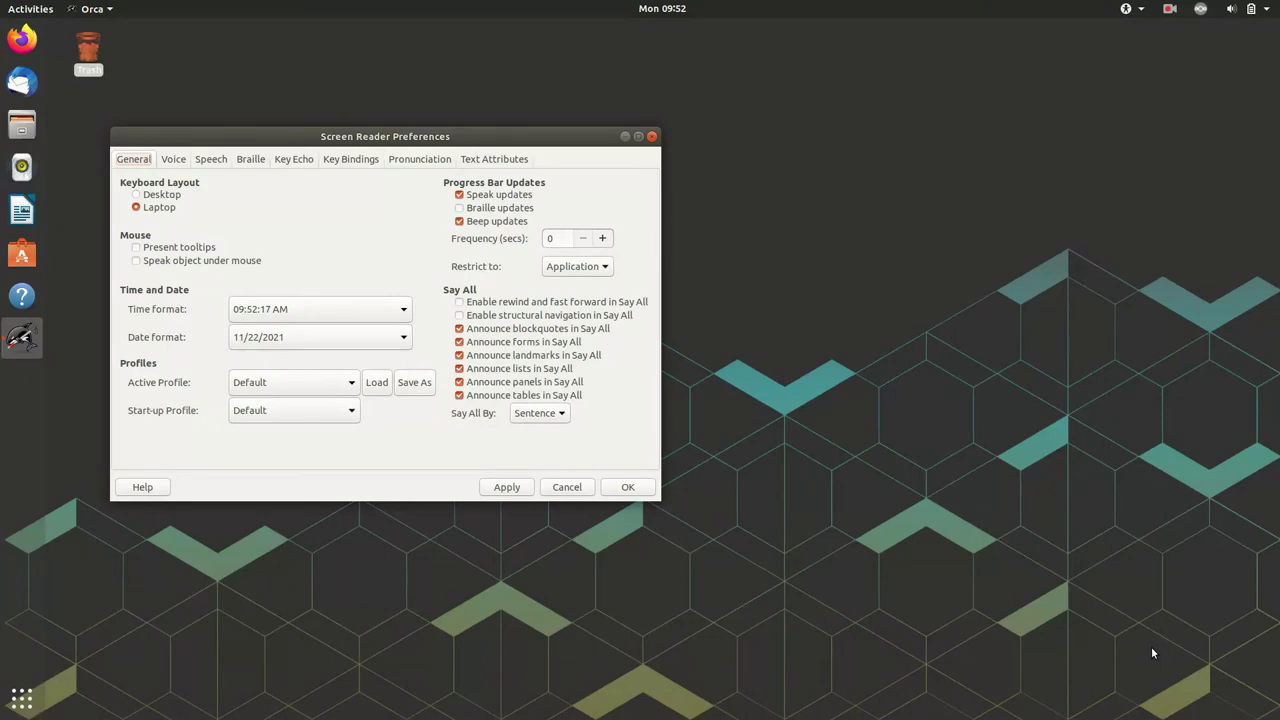
Examine the Voice preferences of the screen reader, including the voice type settings.
key(Right)
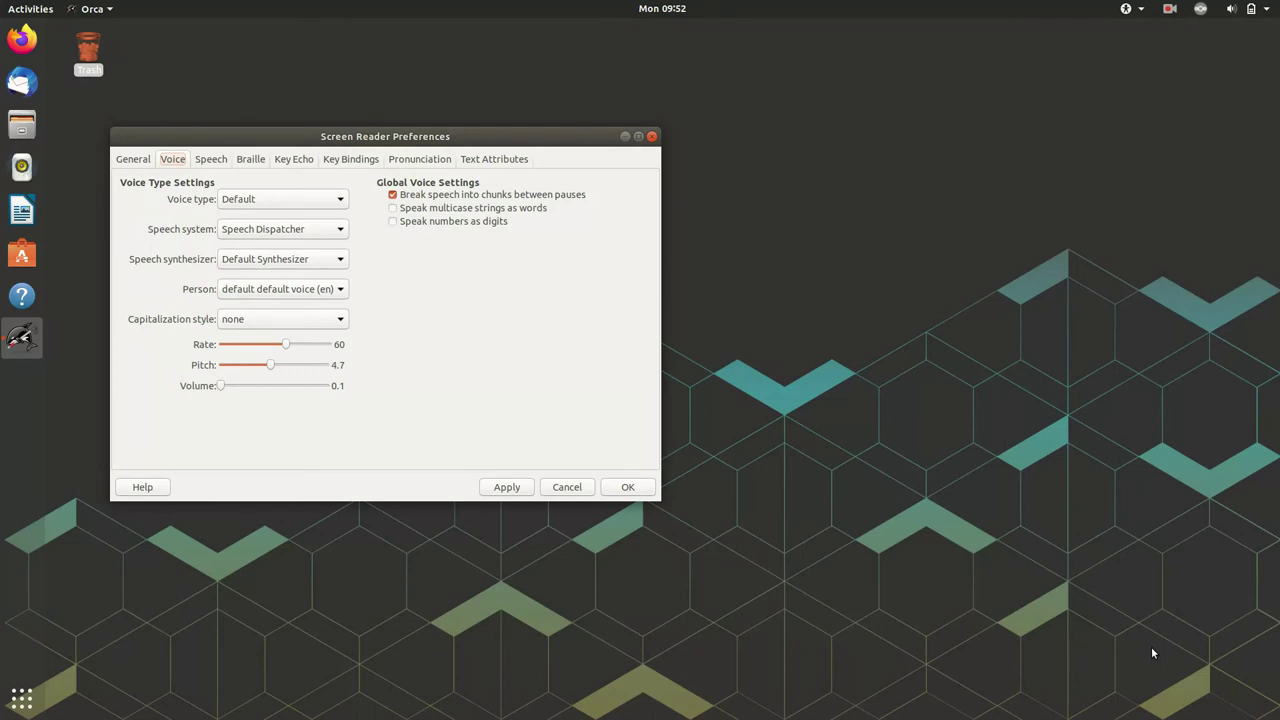
key(Tab)
key(Page_Down)
key(Page_Down)
key(Page_Up)
key(Page_Up)
key(Page_Up)
key(Page_Up)
key(Page_Up)
key(Page_Down)
key(Page_Down)
key(Page_Down)
Examine the Speech preferences, including the enable speech, verbosity and punctuation level options.
key(Right)
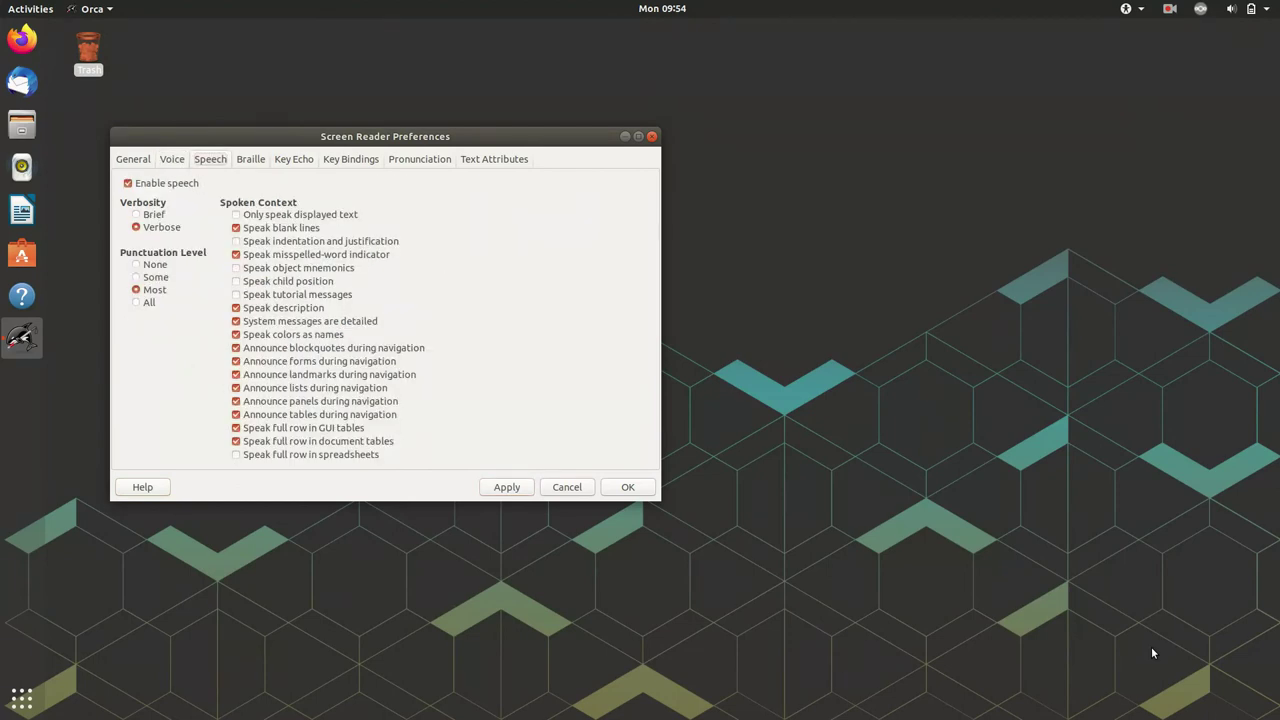
key(Tab)
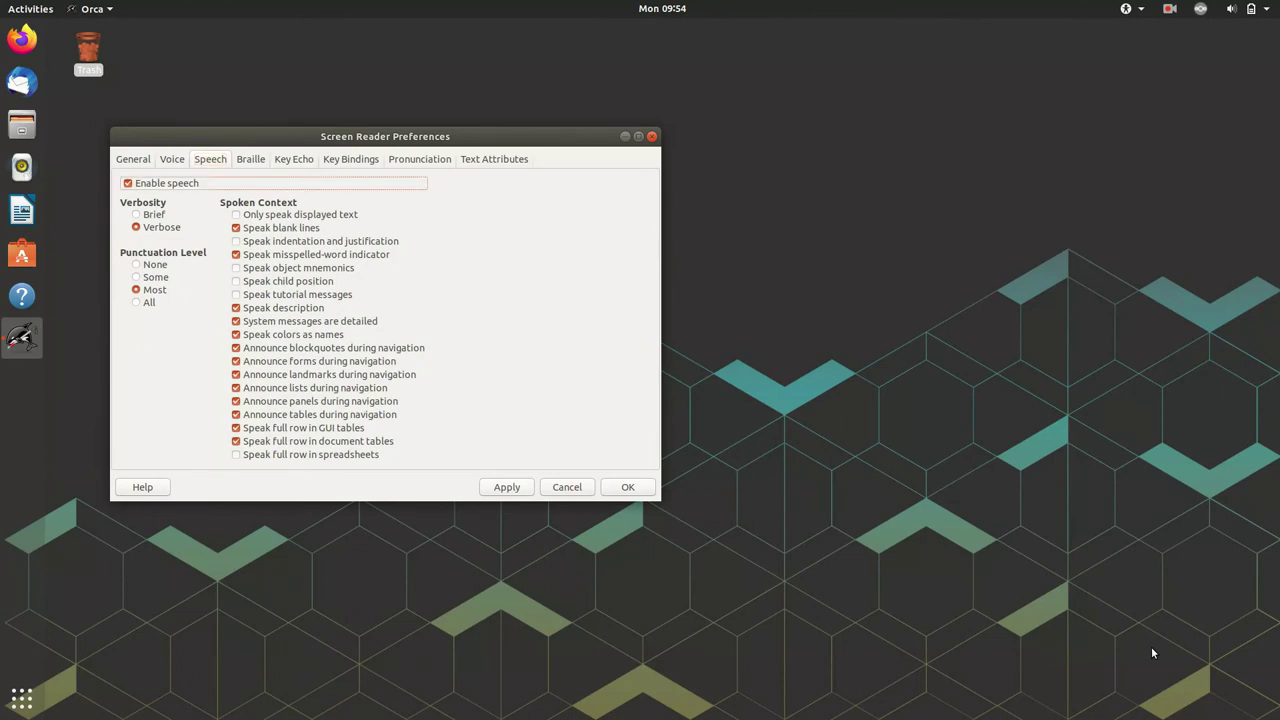
key(Tab)
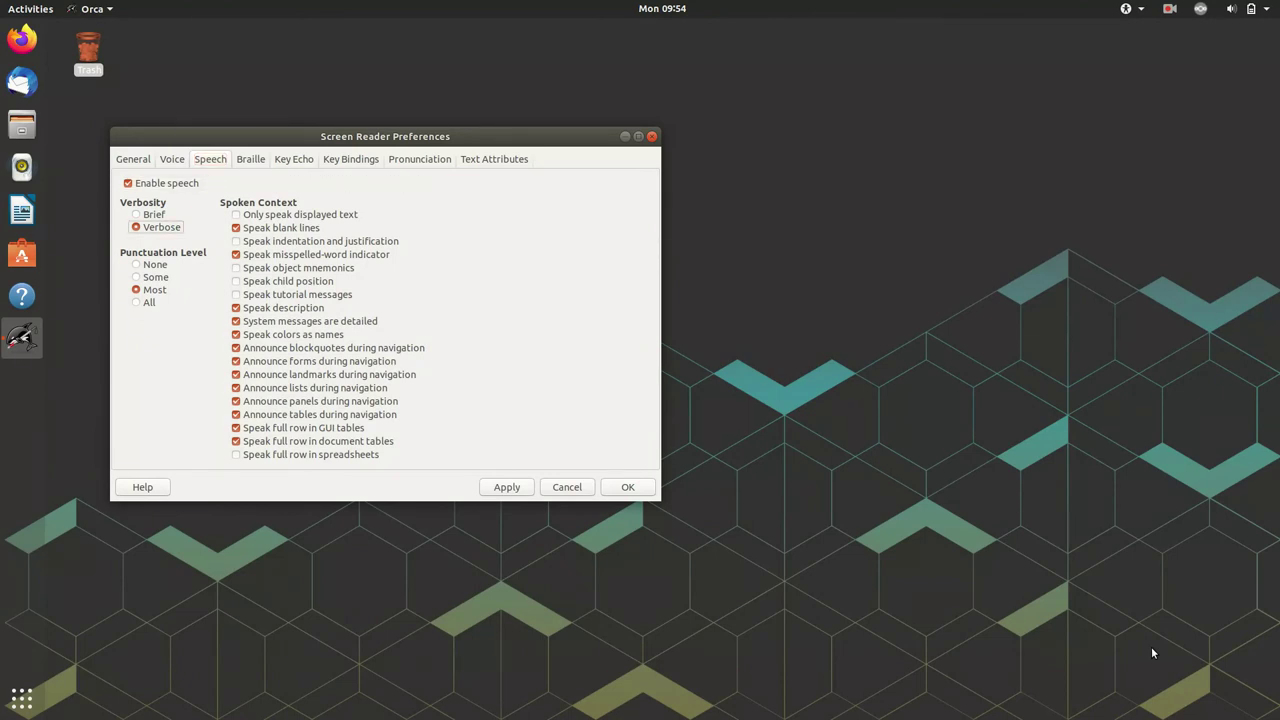
key(Tab)
key(shift+Tab)
key(shift+Tab)
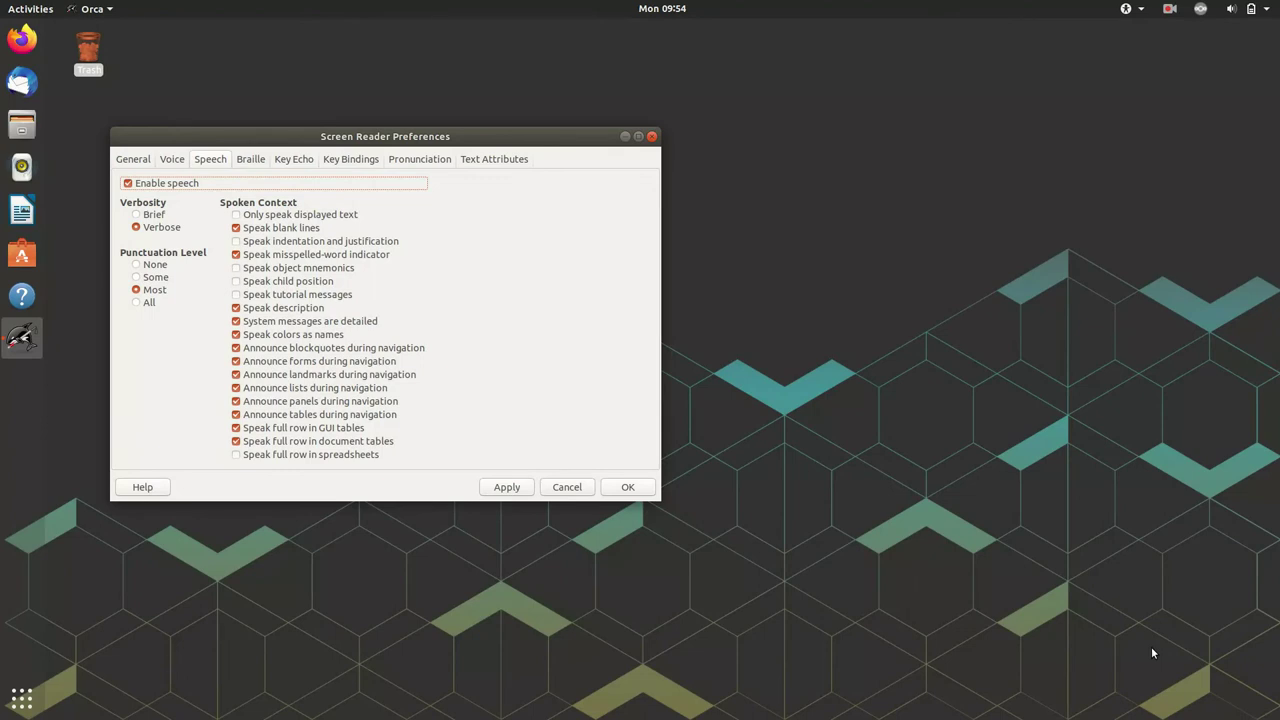
key(shift+Tab)
Look through the Braille preferences and the Key Echo options for keys and characters.
key(Right)
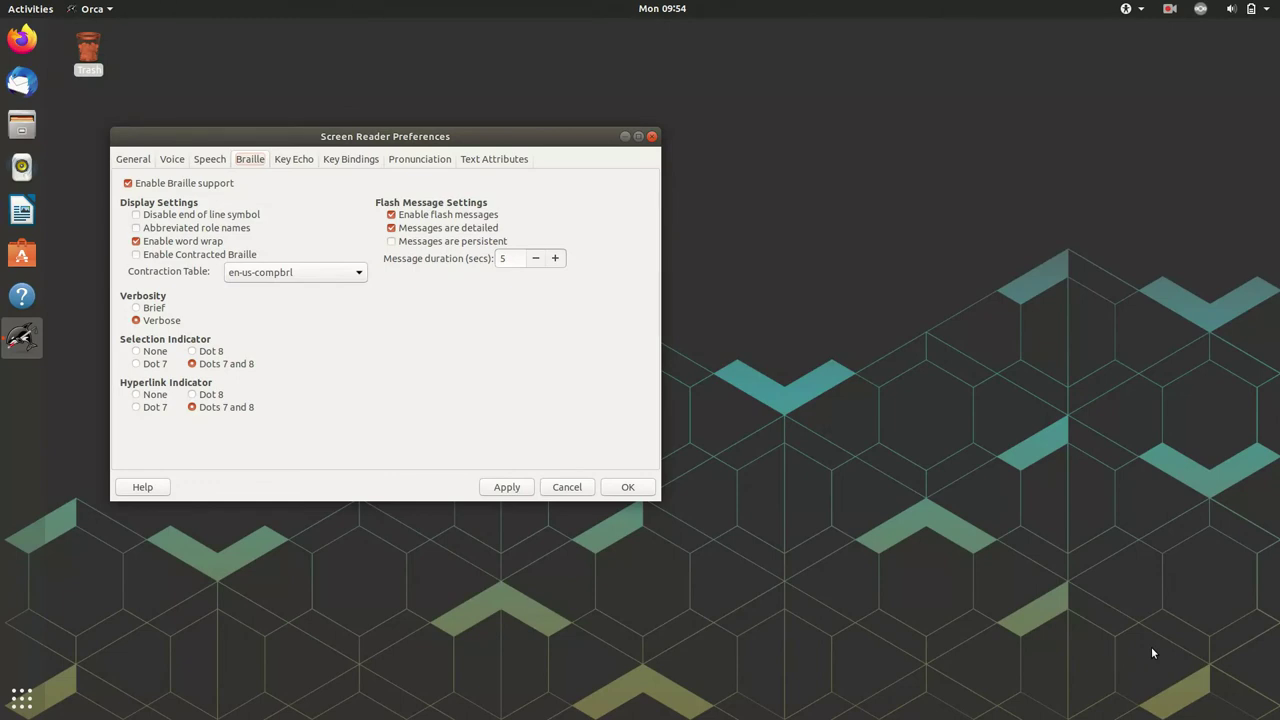
key(Right)
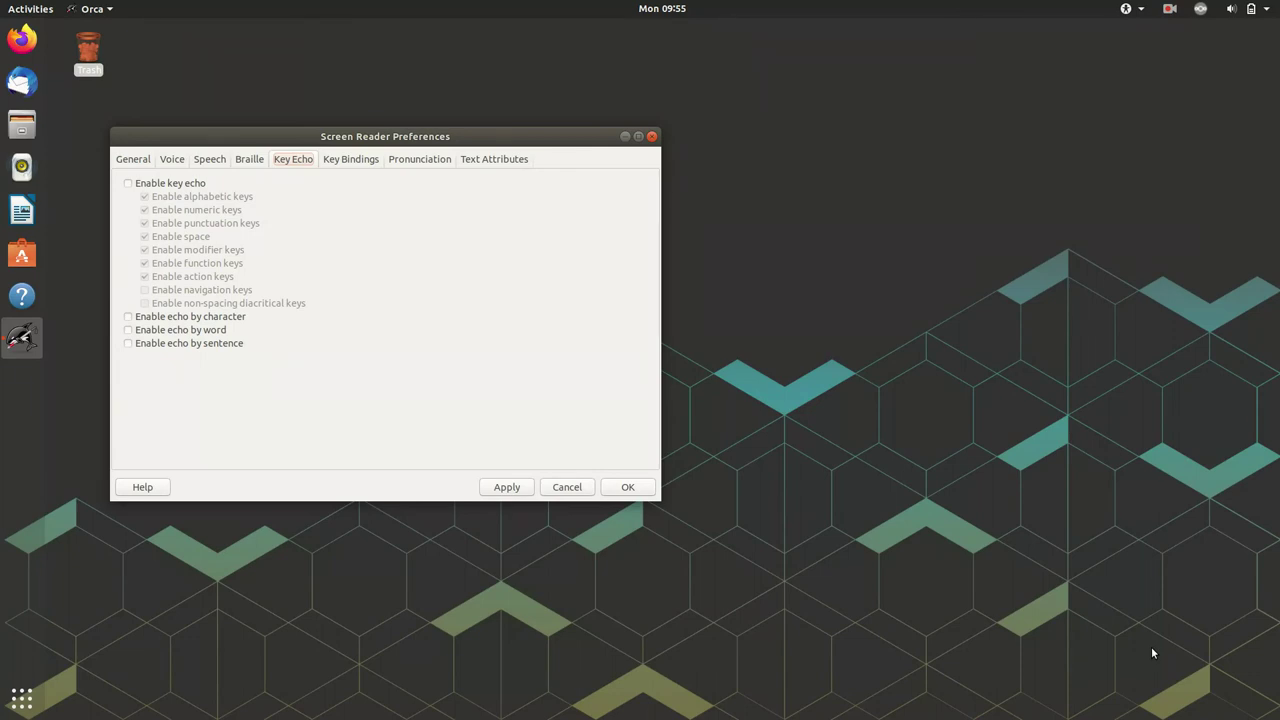
key(Tab)
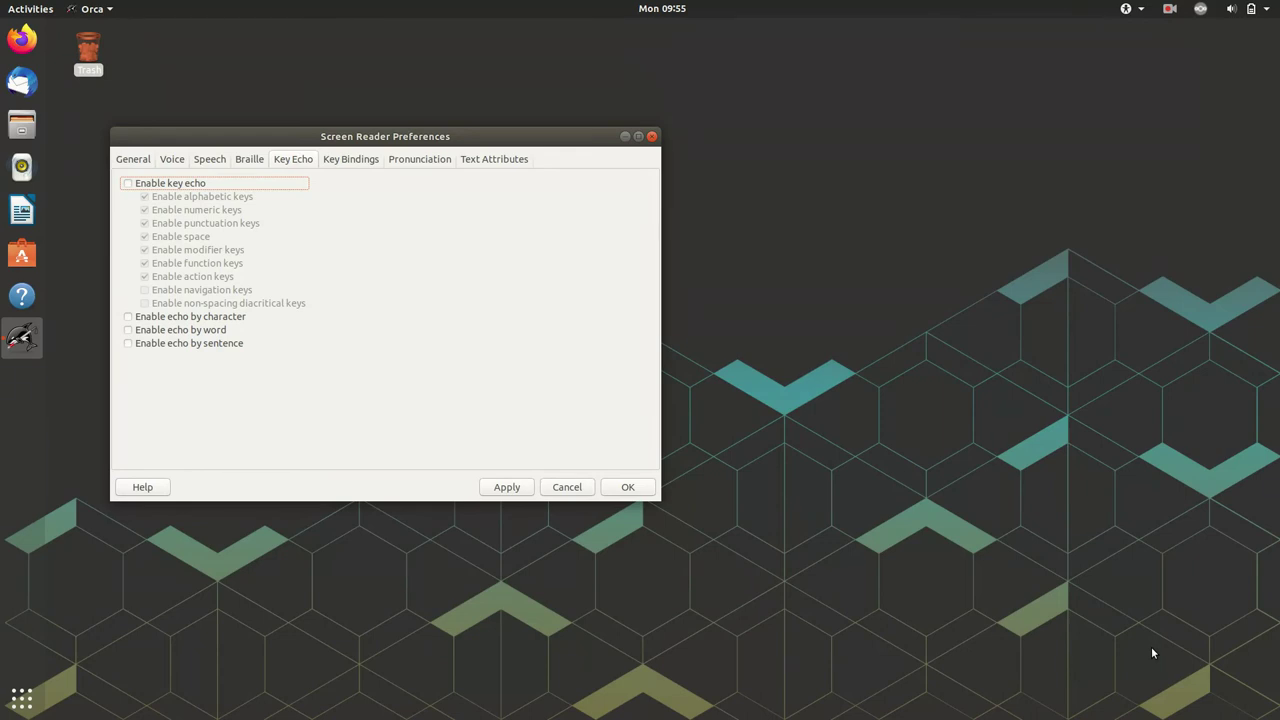
key(Tab)
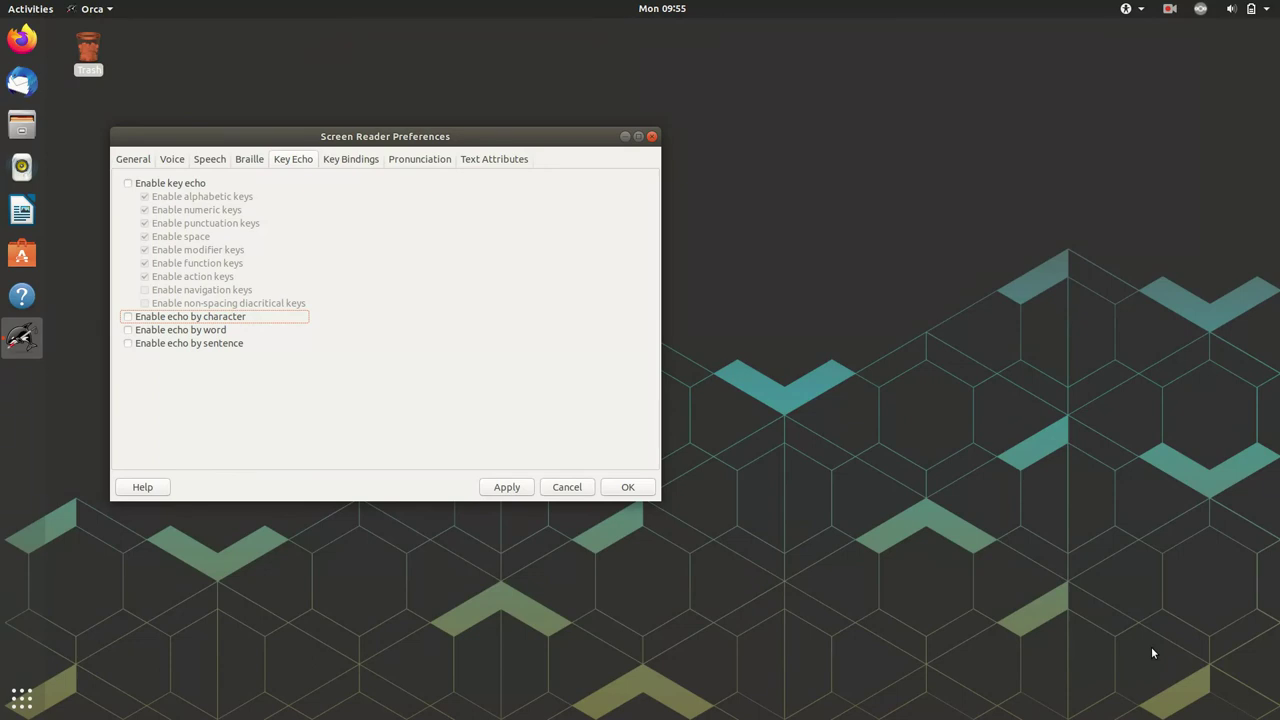
key(shift+Tab)
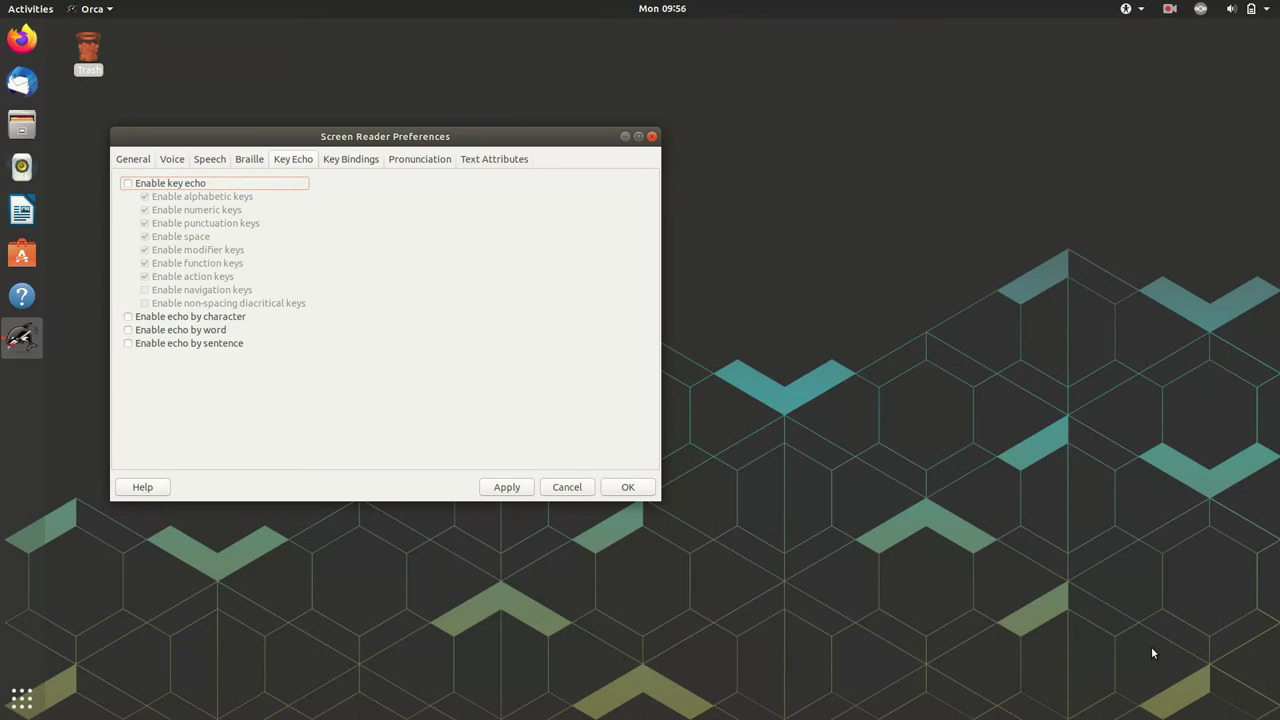
key(Tab)
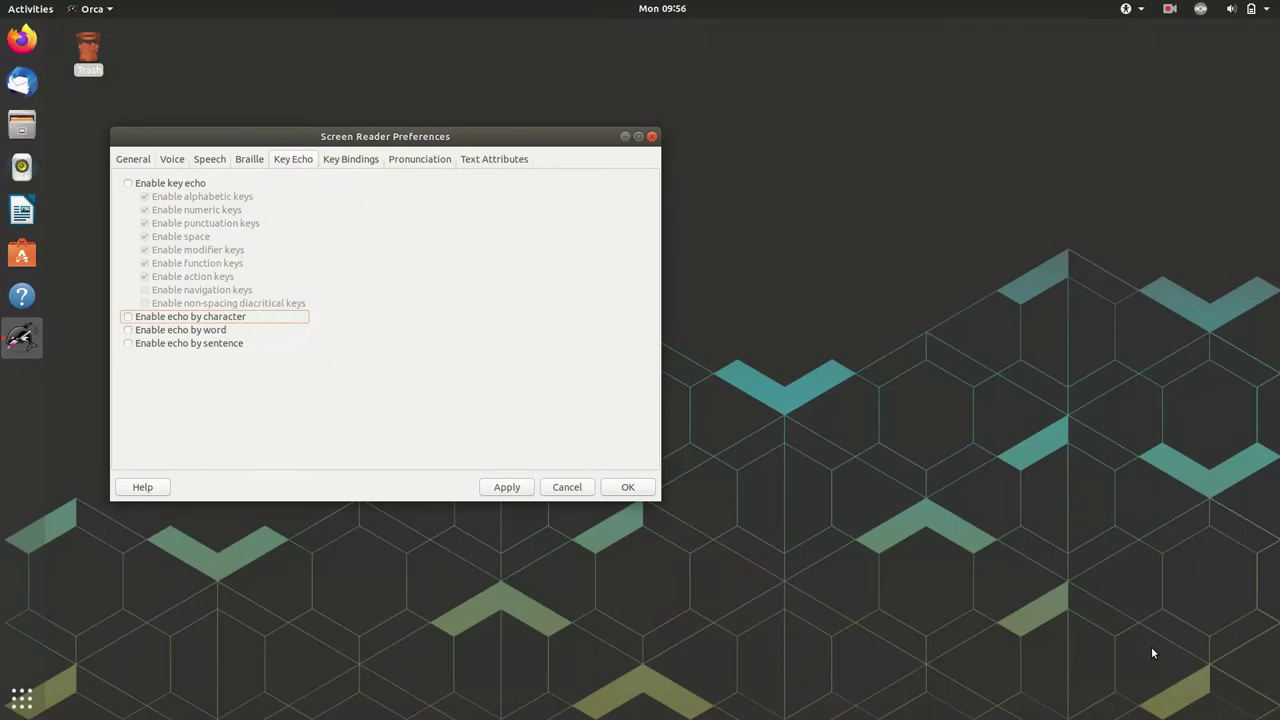
Confirm the screen reader preferences and close the dialog.
key(Tab)
key(Down)
key(Return)
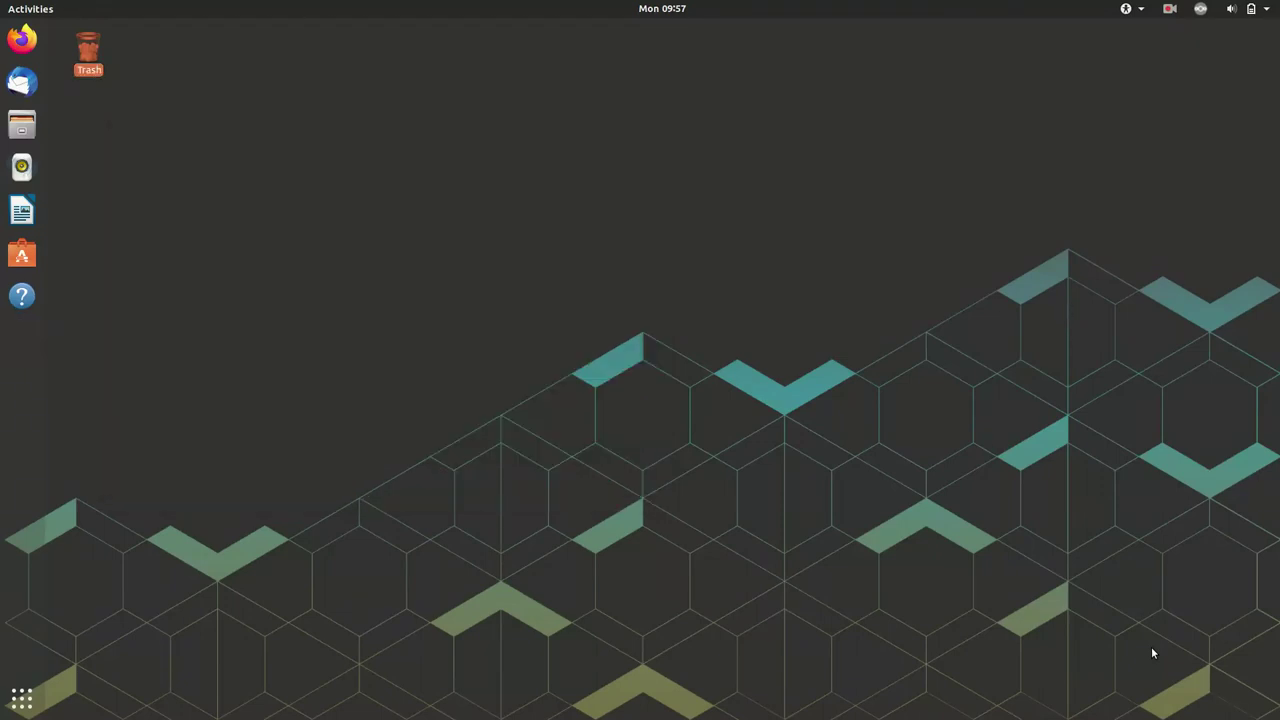